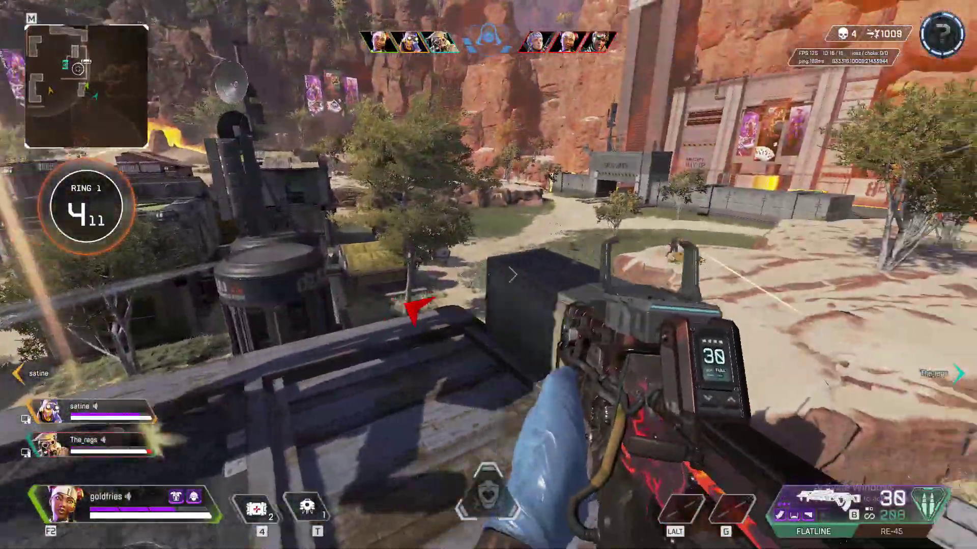
{"action": "right_click", "coordinate": [488, 275]}
{"action": "left_click", "coordinate": [489, 274]}
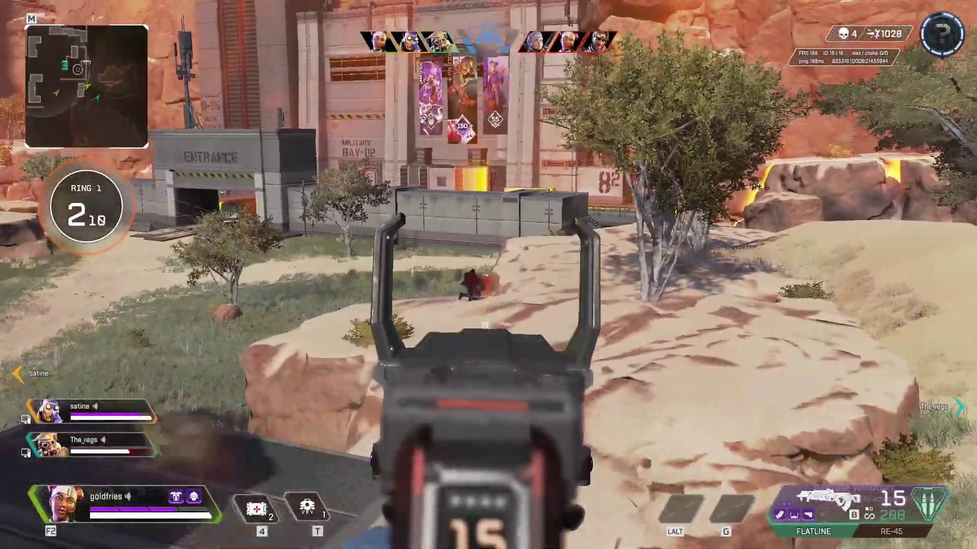
{"action": "left_click", "coordinate": [488, 275]}
{"action": "key", "text": "r"}
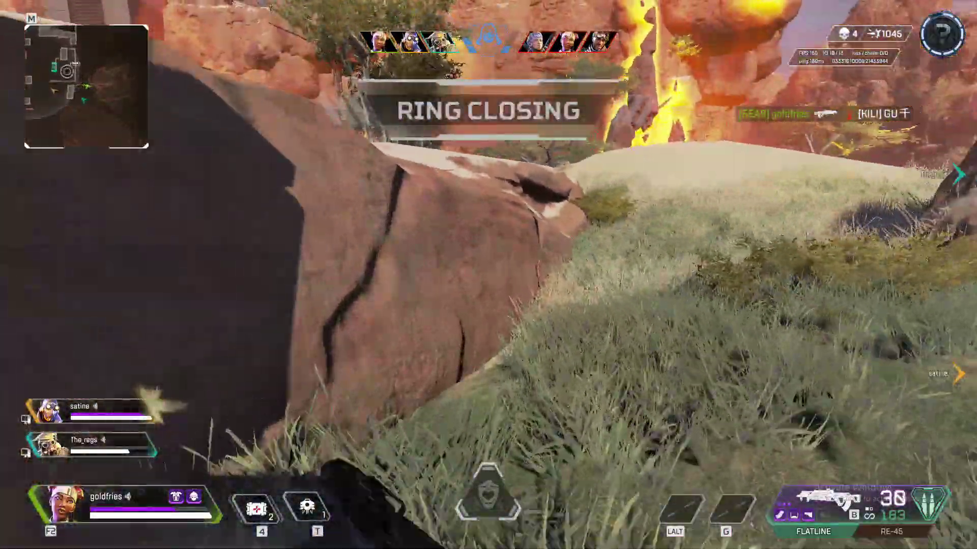
{"action": "key", "text": "space"}
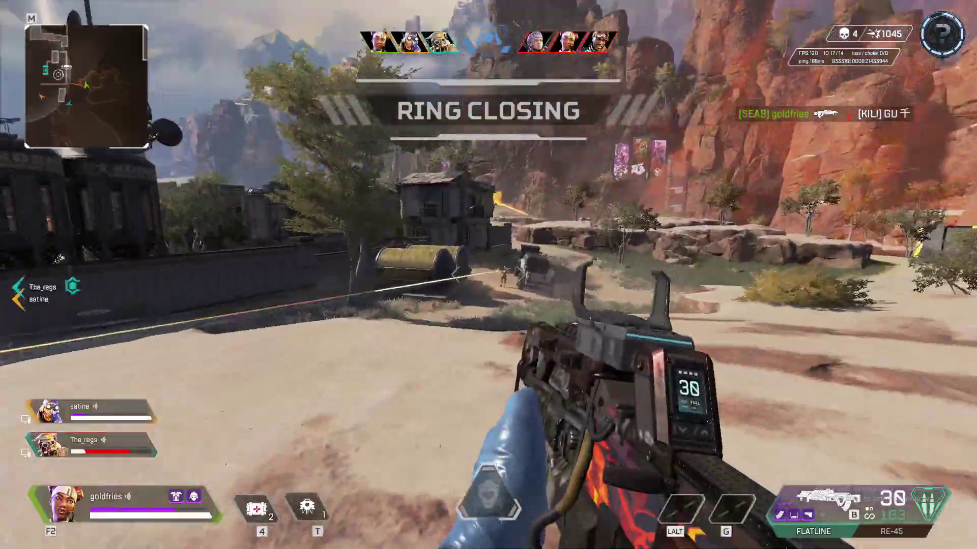
{"action": "right_click", "coordinate": [489, 275]}
{"action": "left_click", "coordinate": [488, 275]}
{"action": "left_click", "coordinate": [488, 275]}
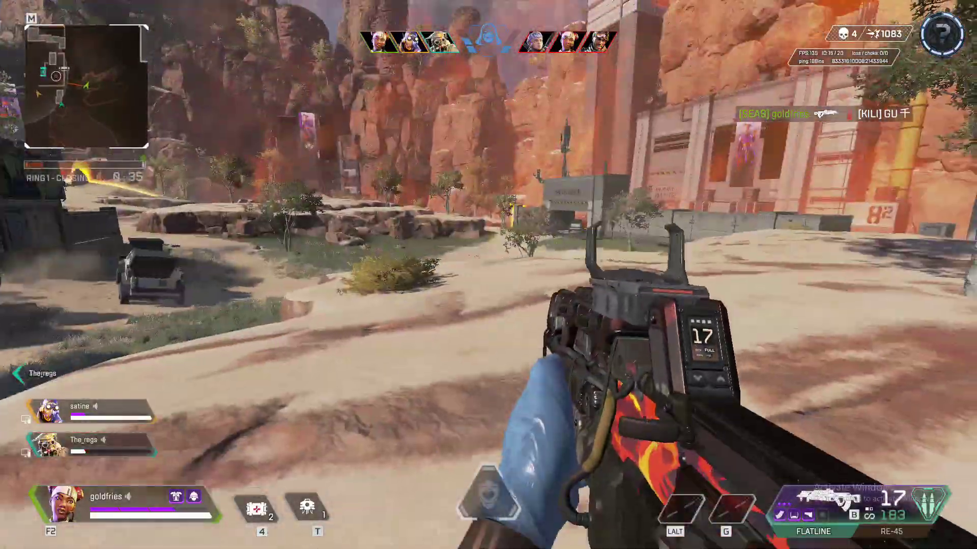
{"action": "key", "text": "r"}
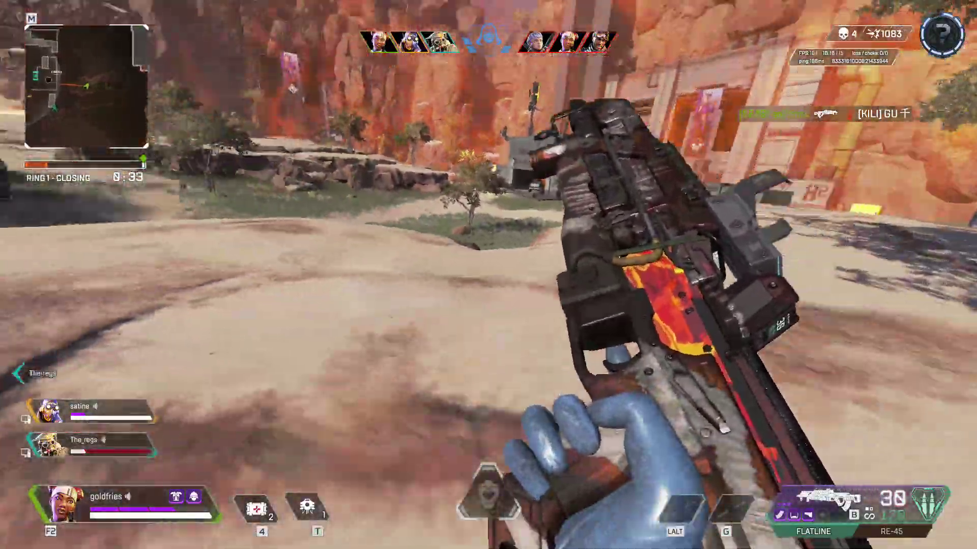
{"action": "middle_click", "coordinate": [488, 275]}
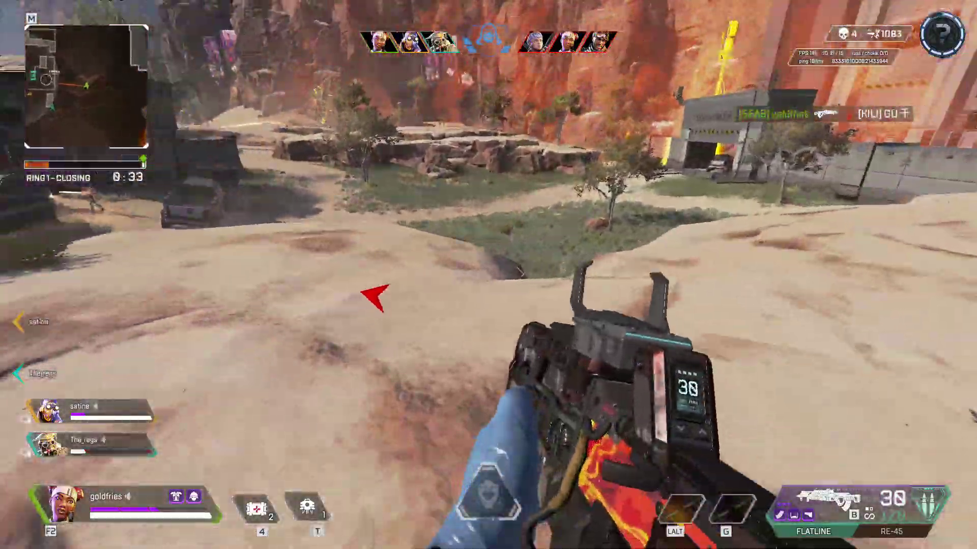
{"action": "key", "text": "w"}
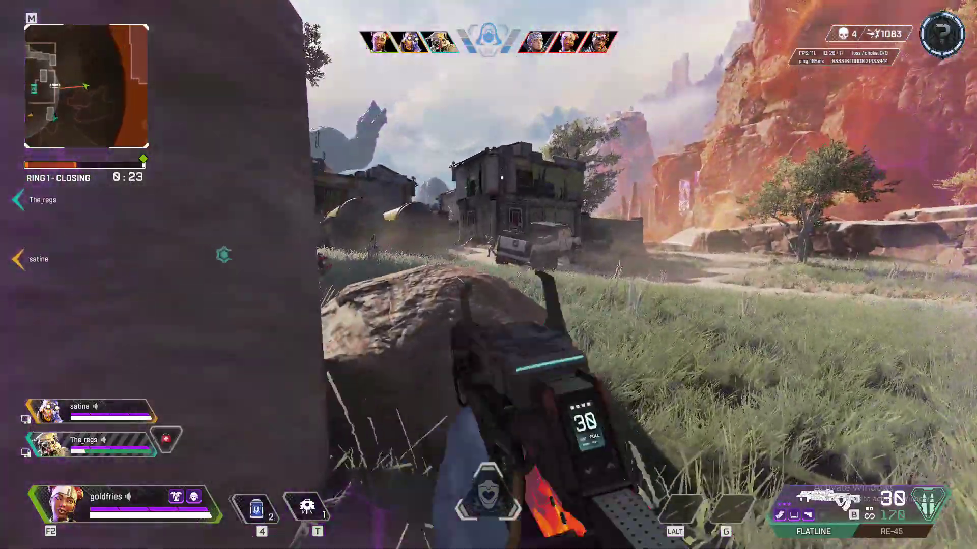
{"action": "right_click", "coordinate": [488, 275]}
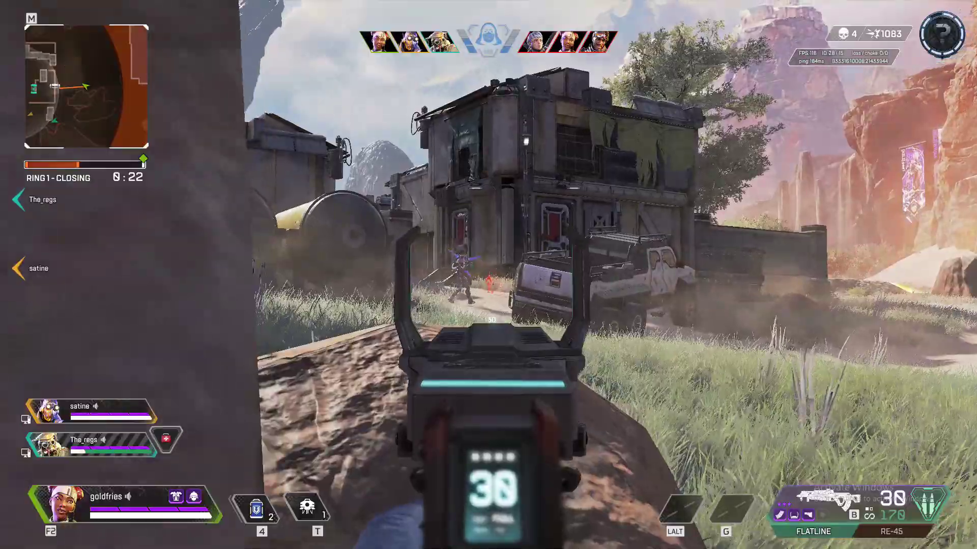
{"action": "left_click_drag", "start_coordinate": [489, 275], "coordinate": [488, 275]}
{"action": "left_click", "coordinate": [488, 274]}
{"action": "left_click", "coordinate": [489, 274]}
{"action": "left_click", "coordinate": [488, 275]}
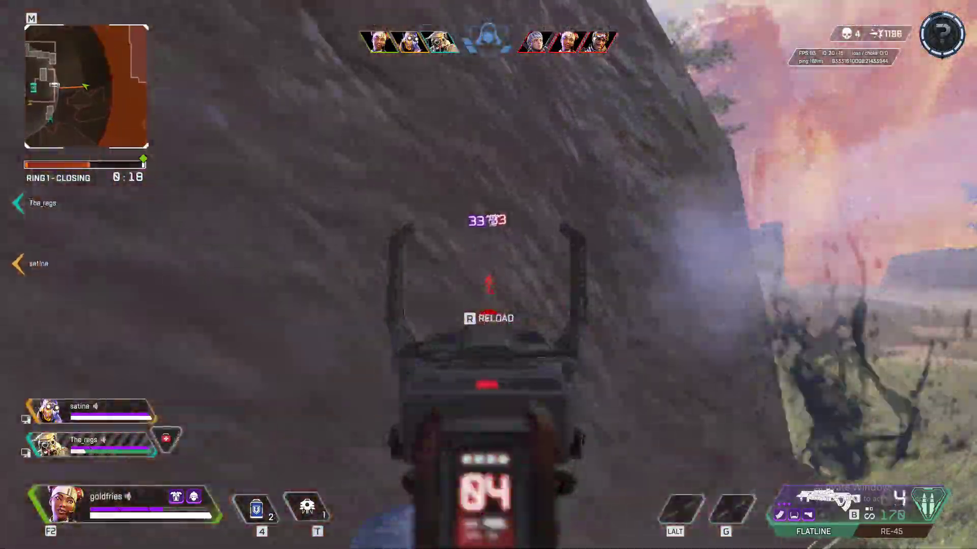
{"action": "left_click", "coordinate": [488, 275]}
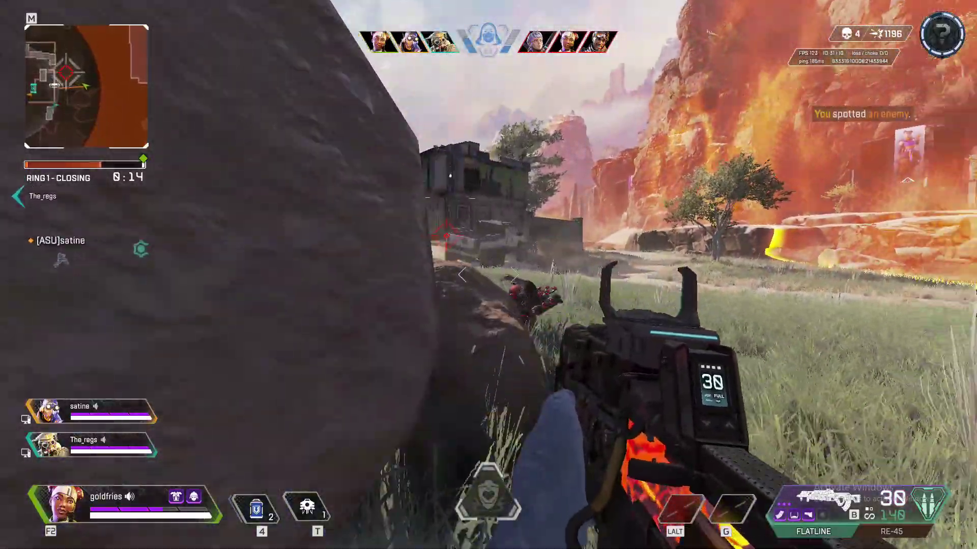
{"action": "left_click_drag", "start_coordinate": [489, 275], "coordinate": [488, 275]}
{"action": "left_click", "coordinate": [489, 275]}
{"action": "right_click", "coordinate": [488, 275]}
{"action": "left_click", "coordinate": [489, 274]}
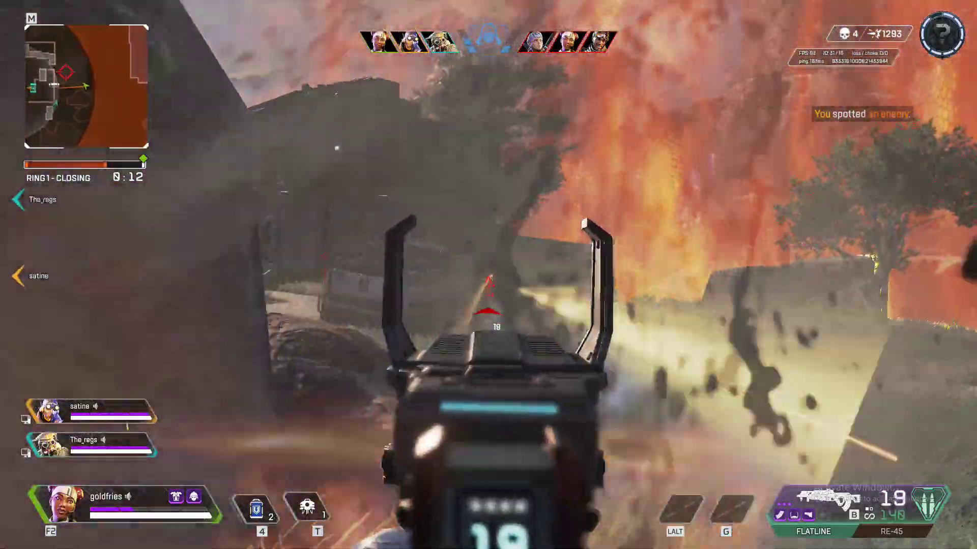
{"action": "key", "text": "w"}
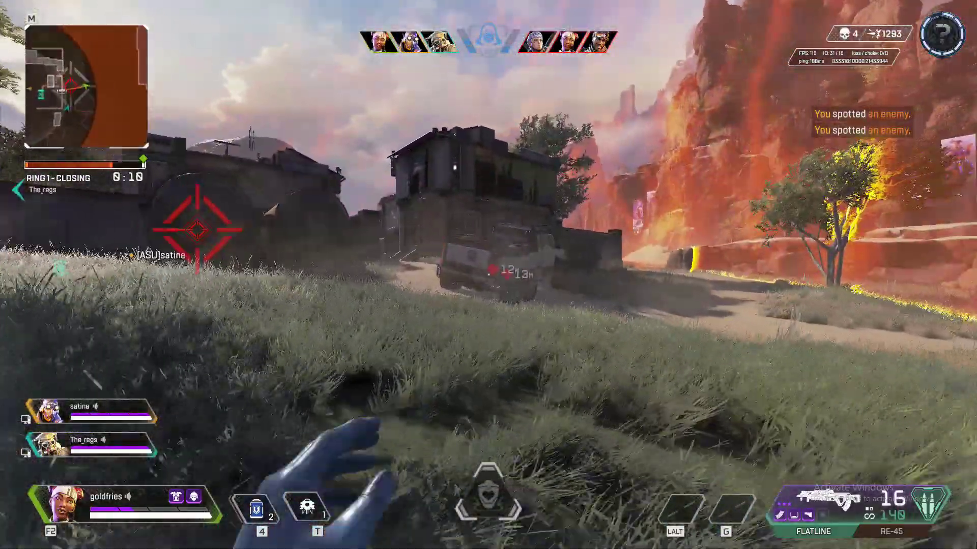
{"action": "key", "text": "r"}
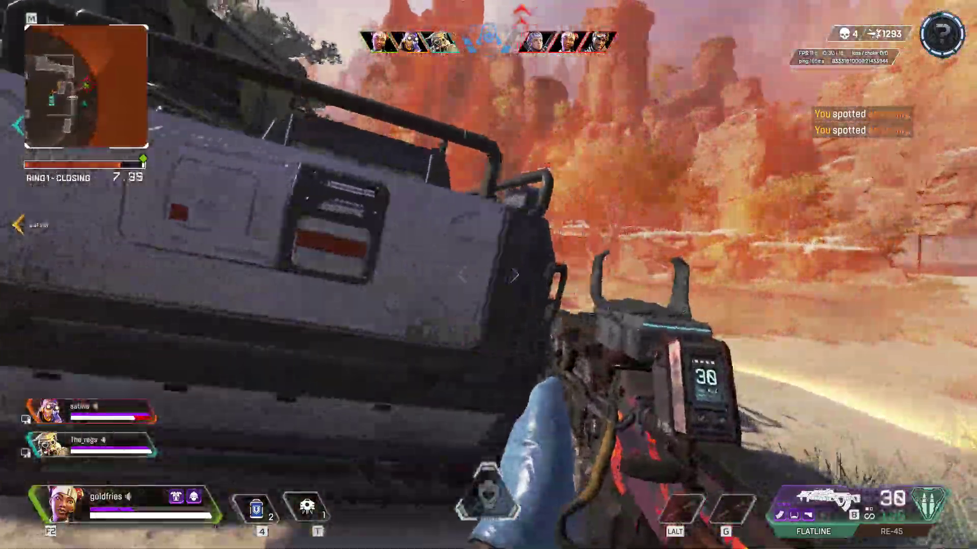
{"action": "left_click", "coordinate": [488, 275]}
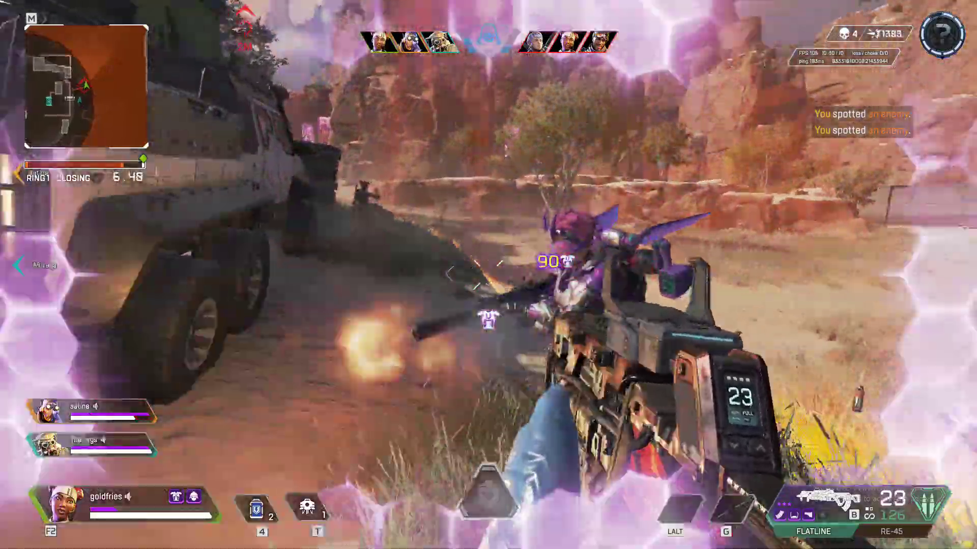
{"action": "left_click", "coordinate": [488, 275]}
{"action": "key", "text": "r"}
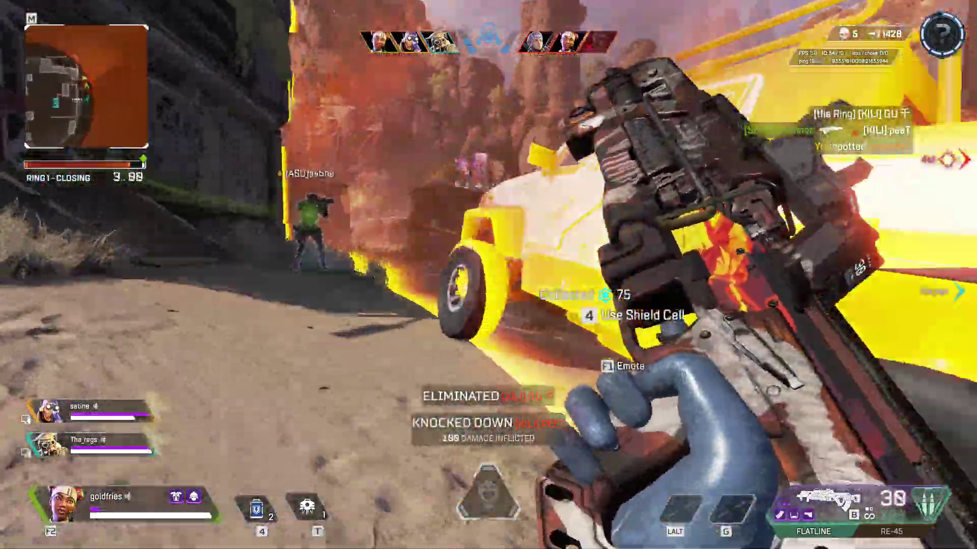
{"action": "left_click", "coordinate": [488, 274]}
{"action": "left_click", "coordinate": [488, 275]}
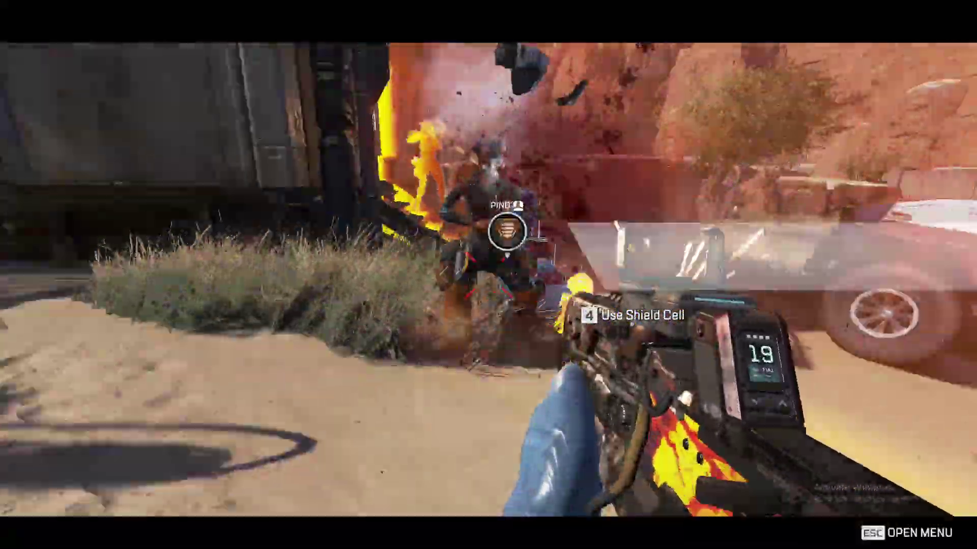
{"action": "key", "text": "r"}
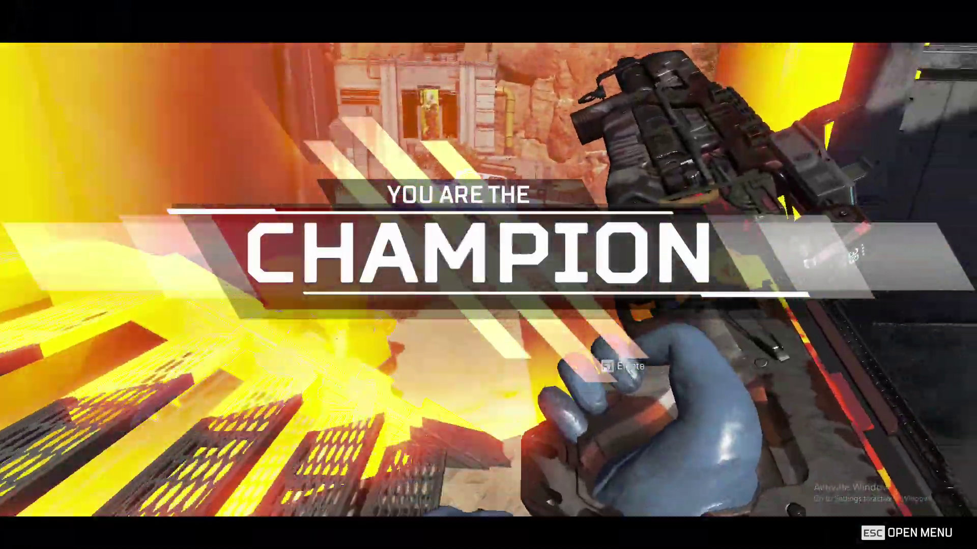